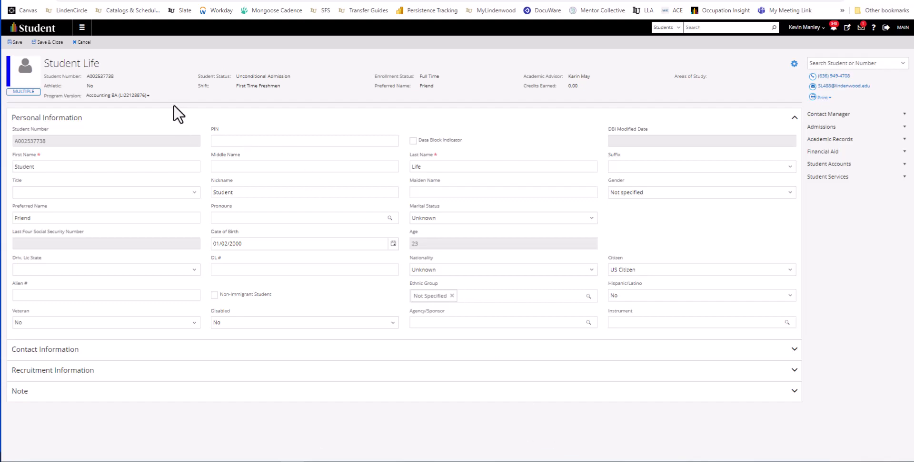
Open the student's course list from the Academic Records and look through the listed courses
click(844, 139)
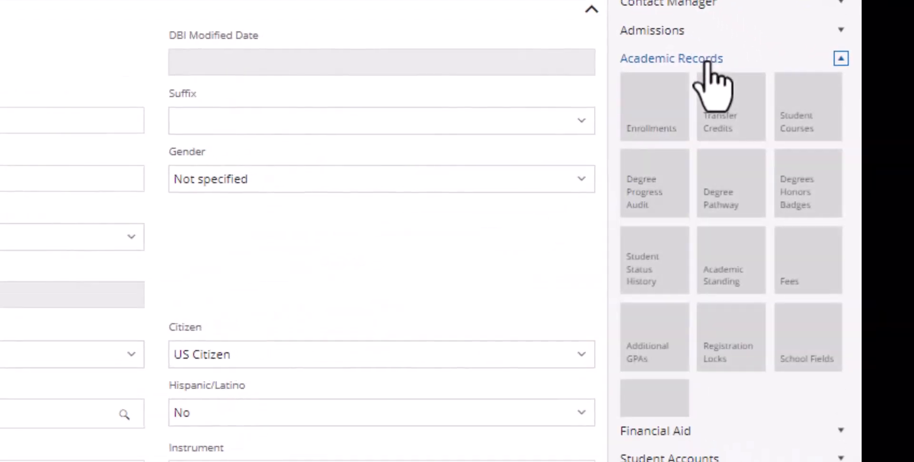
click(822, 102)
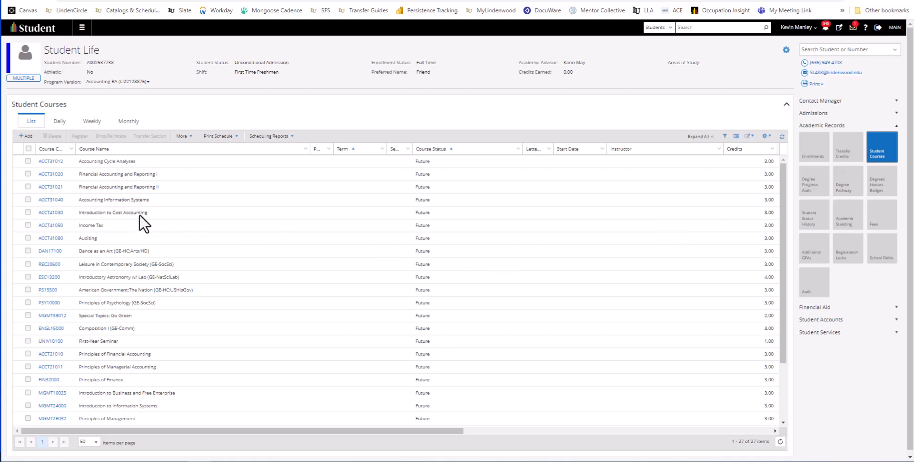
scroll(139, 215, down, 2)
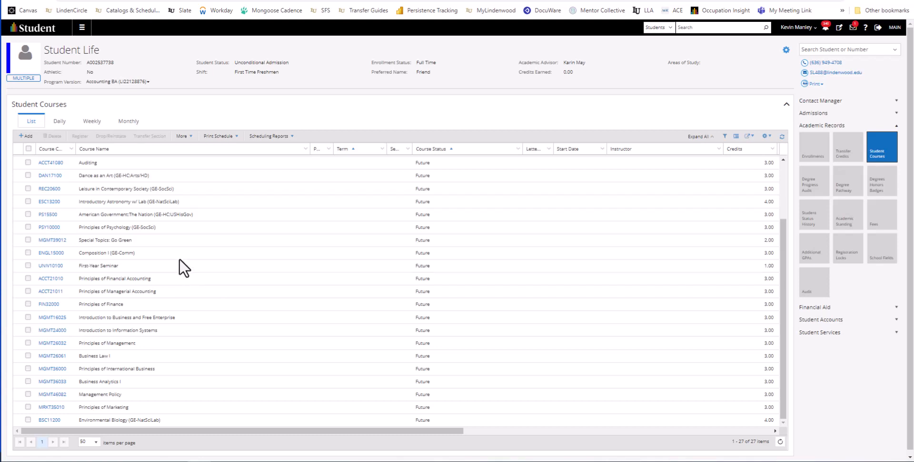
scroll(181, 282, down, 1)
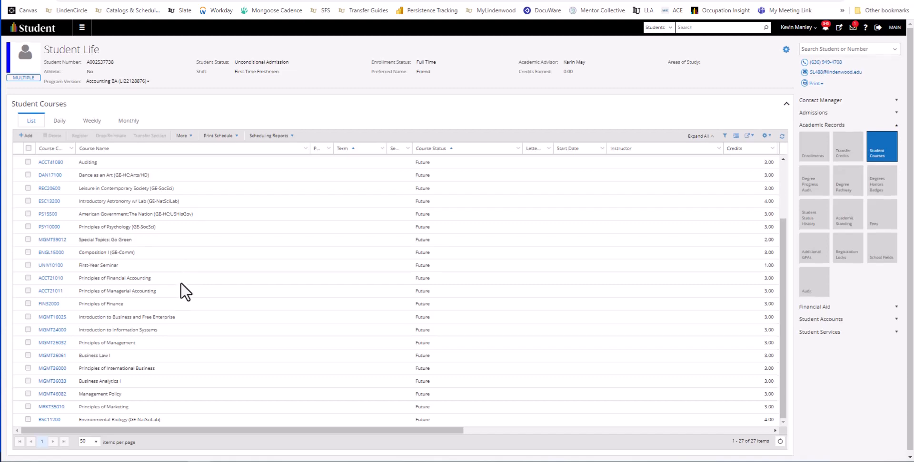
scroll(172, 285, up, 3)
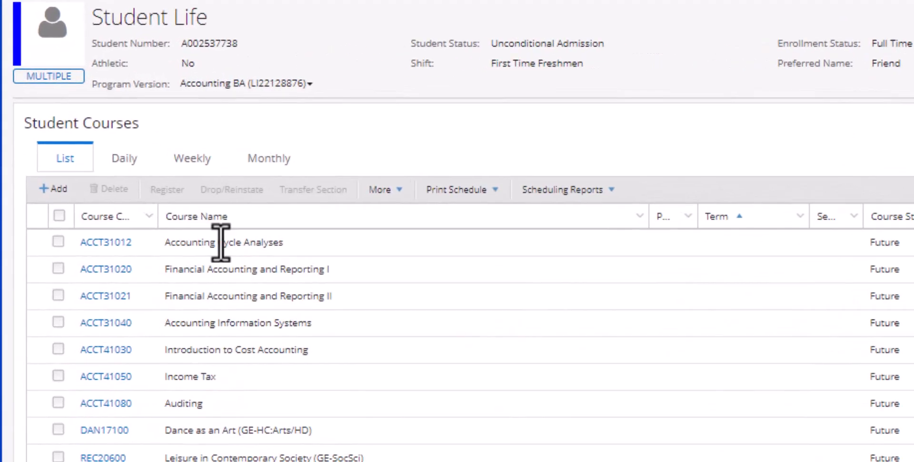
Start adding a student course and choose COM11000, Fundamentals of Oral Communication, as the course
click(58, 193)
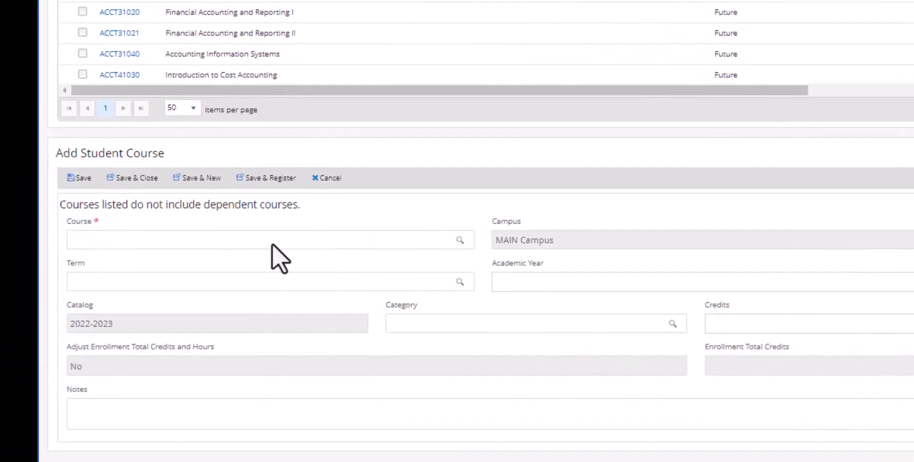
click(144, 315)
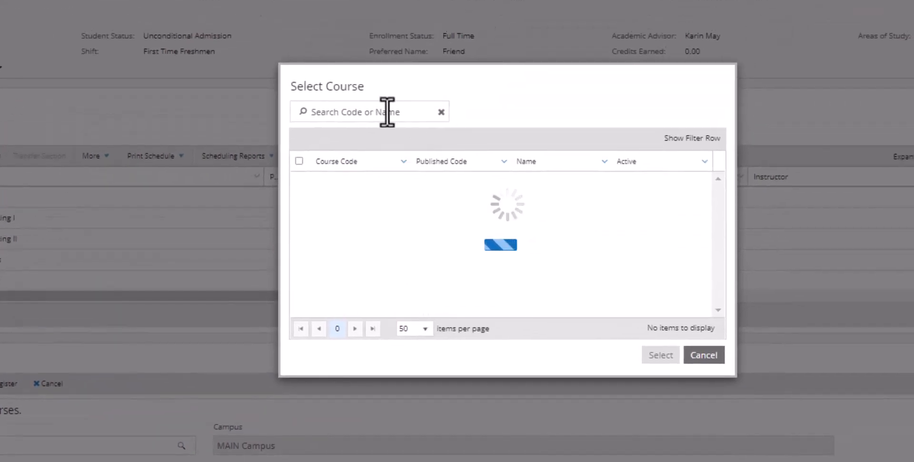
click(388, 112)
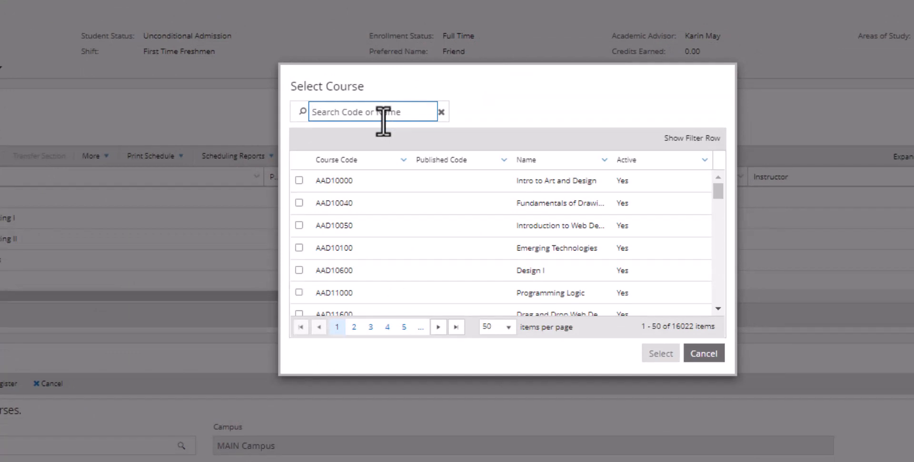
text(com)
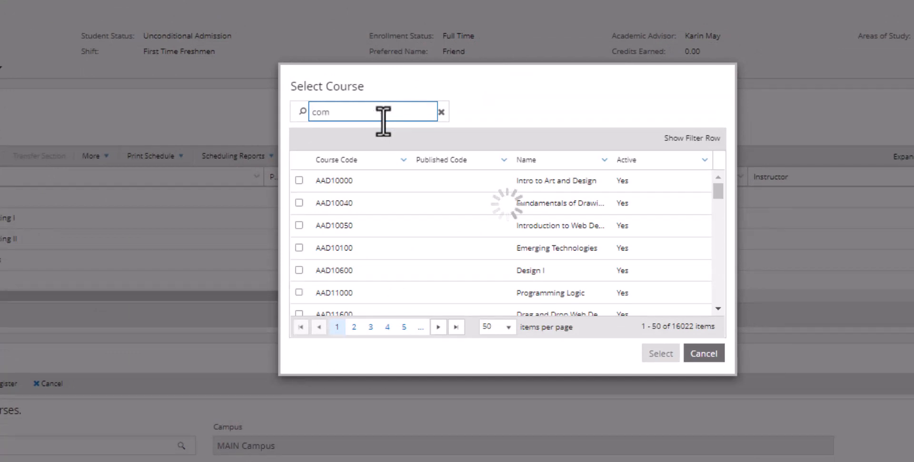
text(11000)
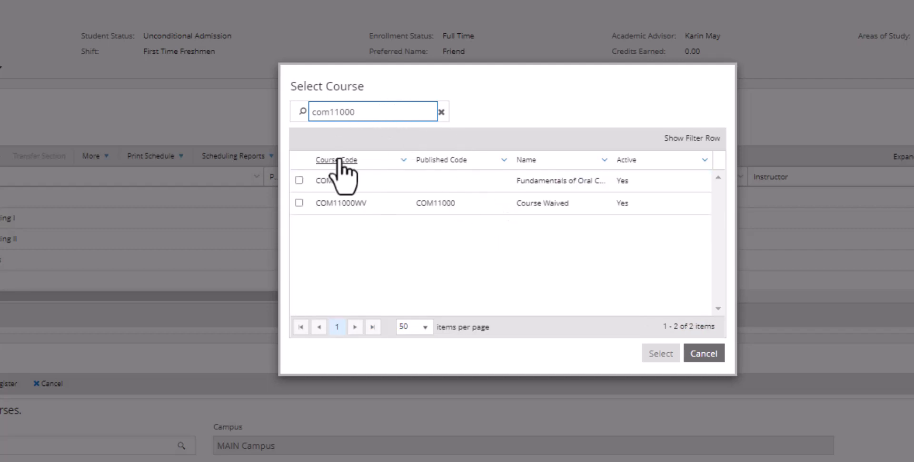
click(299, 181)
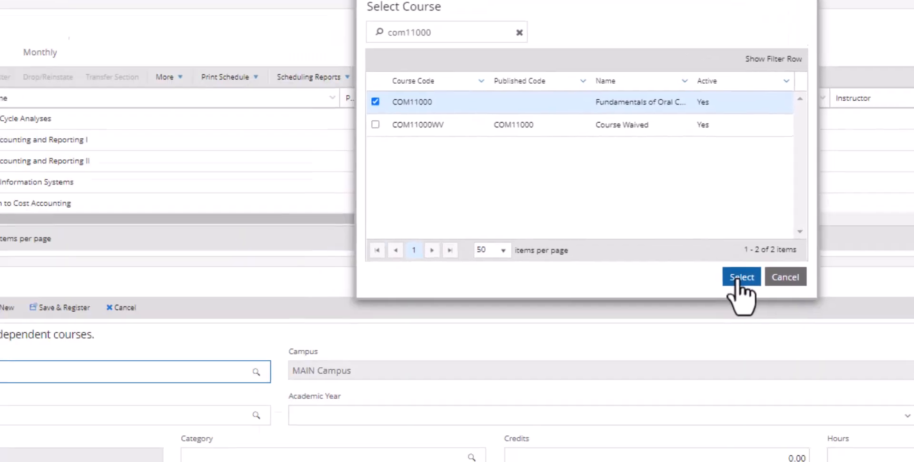
click(736, 281)
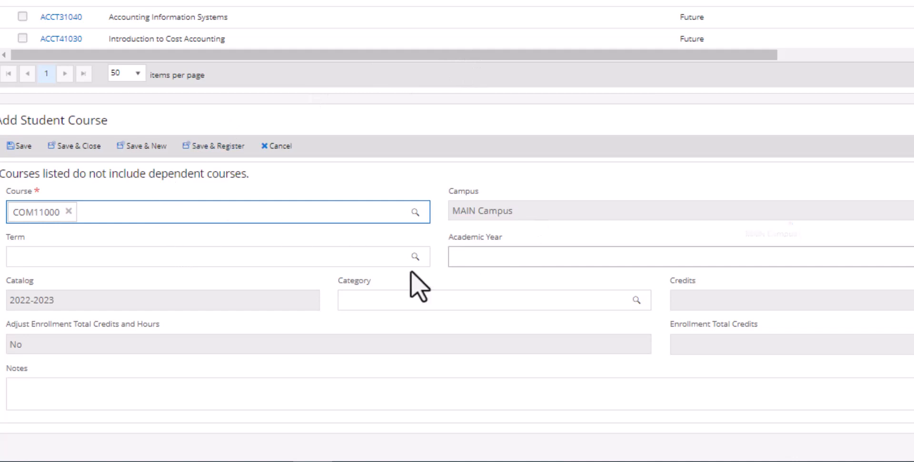
Assign the General Education category to the new COM11000 course and save it
click(362, 305)
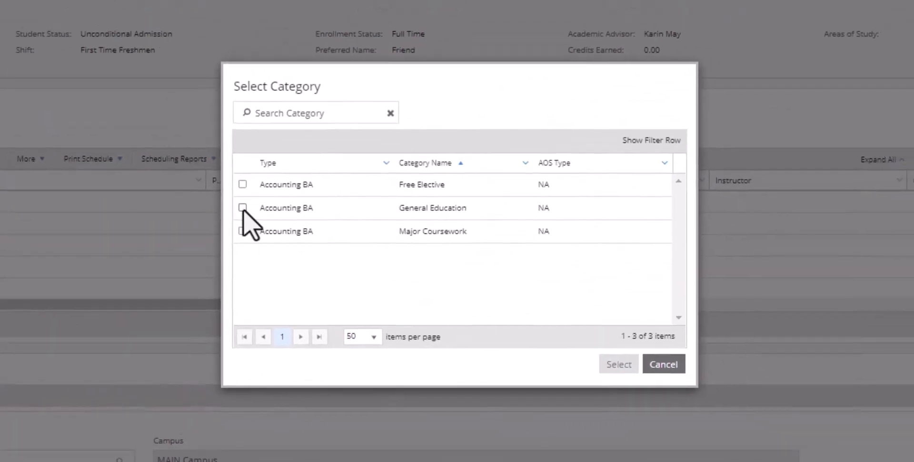
click(308, 152)
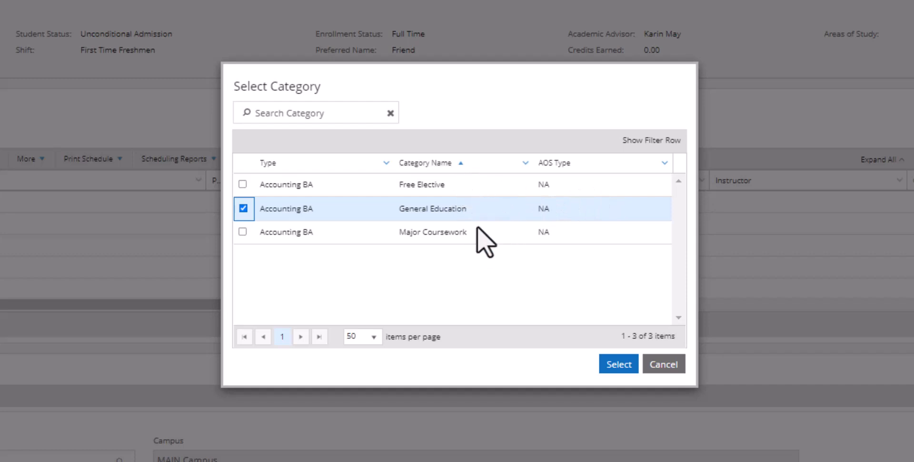
click(618, 364)
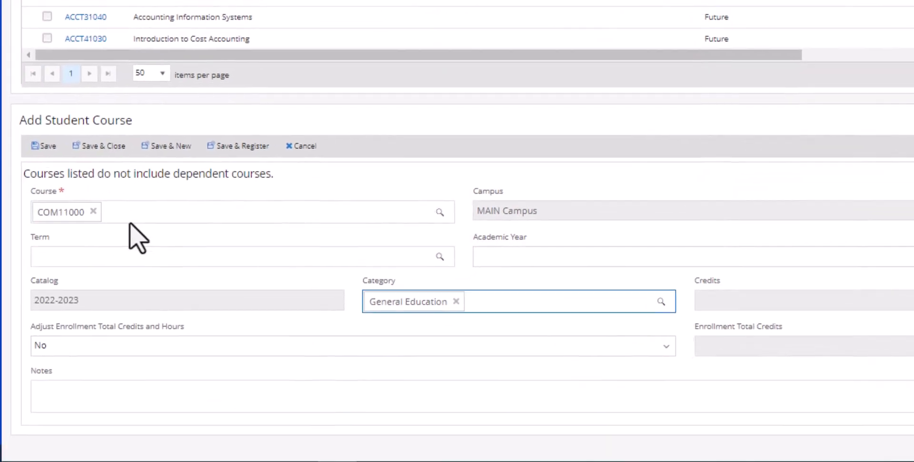
click(45, 146)
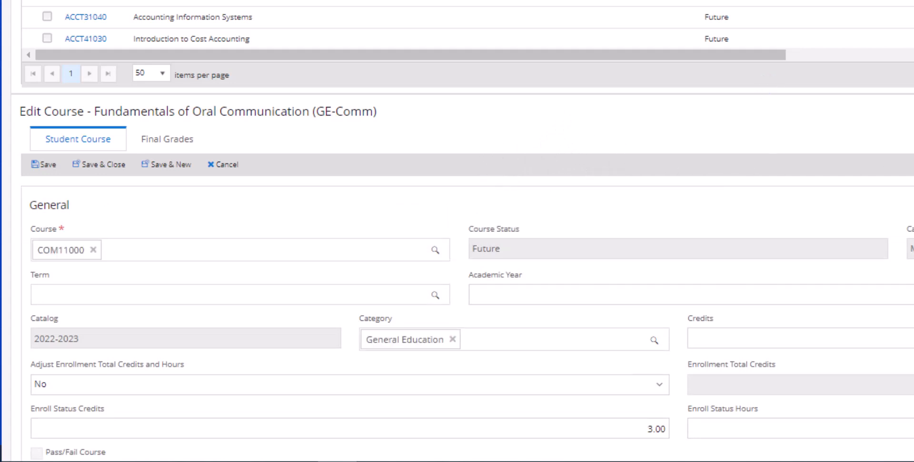
Check for COM11000 at the end of the course list and close its edit form without further changes
scroll(228, 5, down, 10)
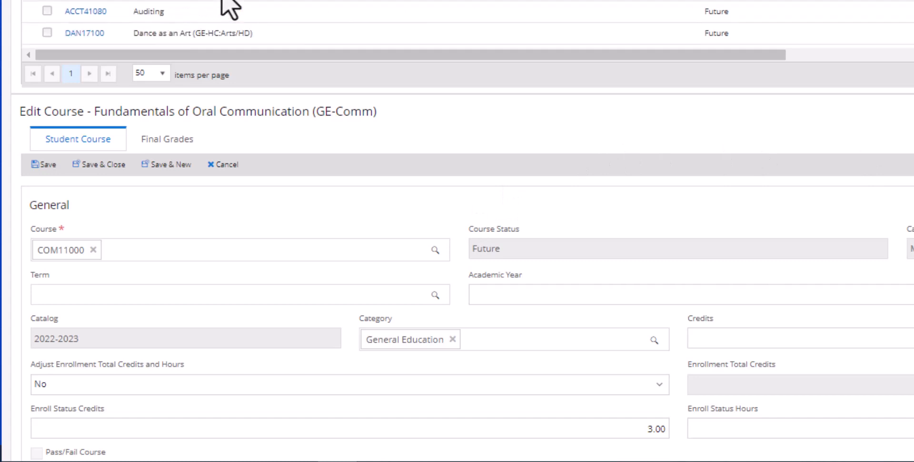
scroll(233, 6, down, 10)
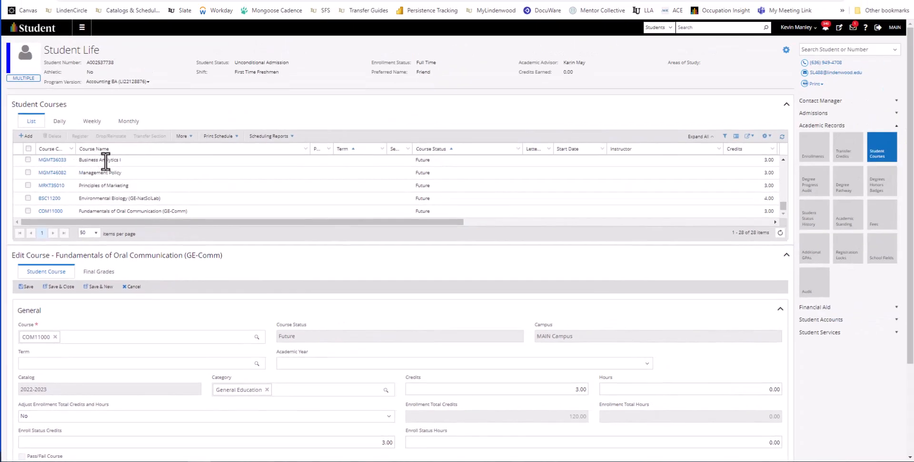
click(130, 288)
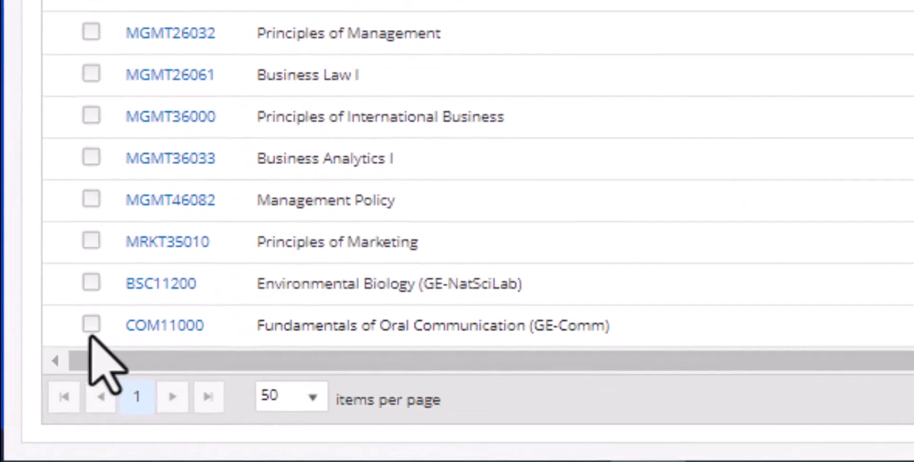
Start registering the student for COM11000 with the term FALL_23_16W and continue to the class section selection
click(92, 326)
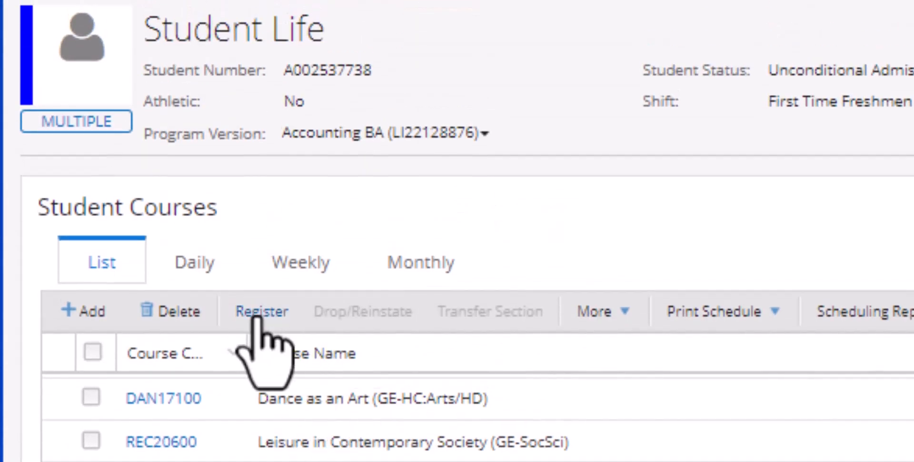
click(255, 318)
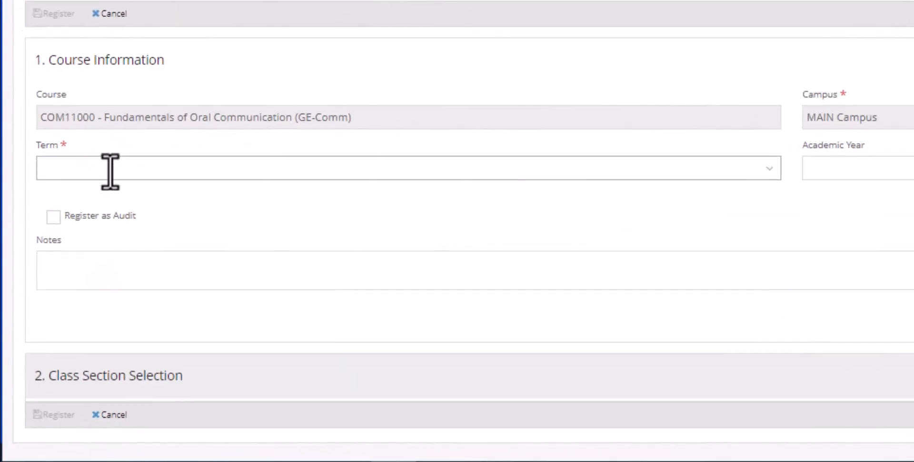
click(104, 203)
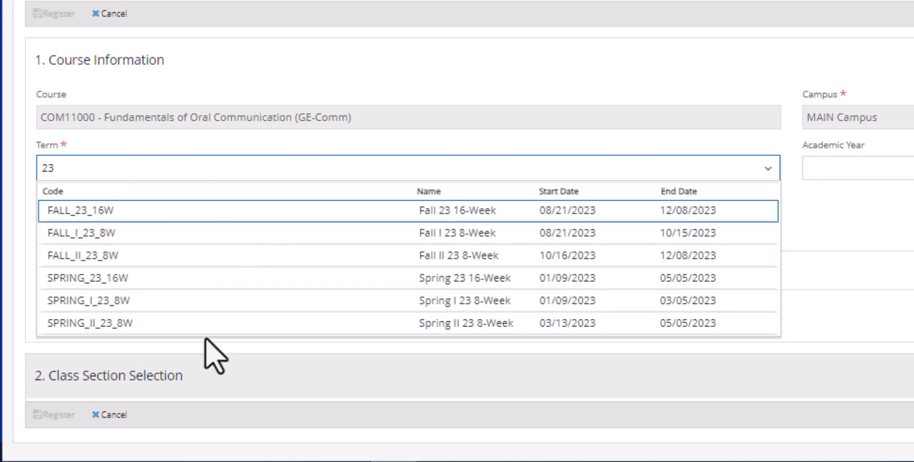
click(164, 213)
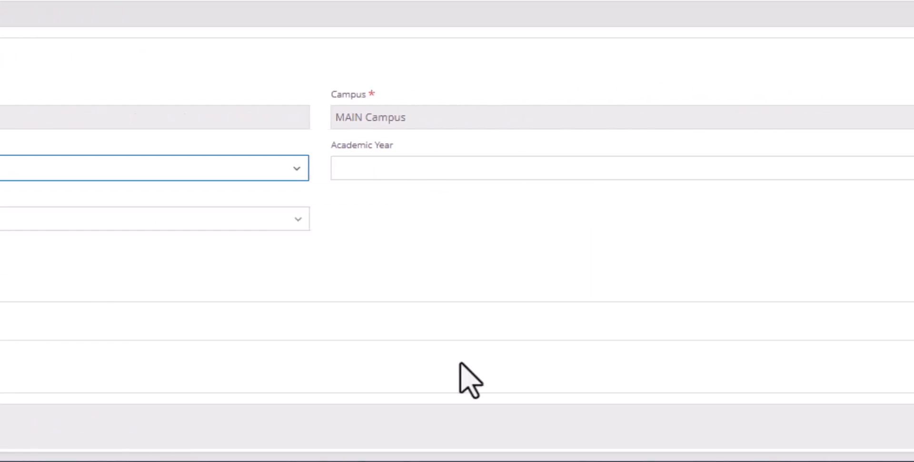
click(831, 365)
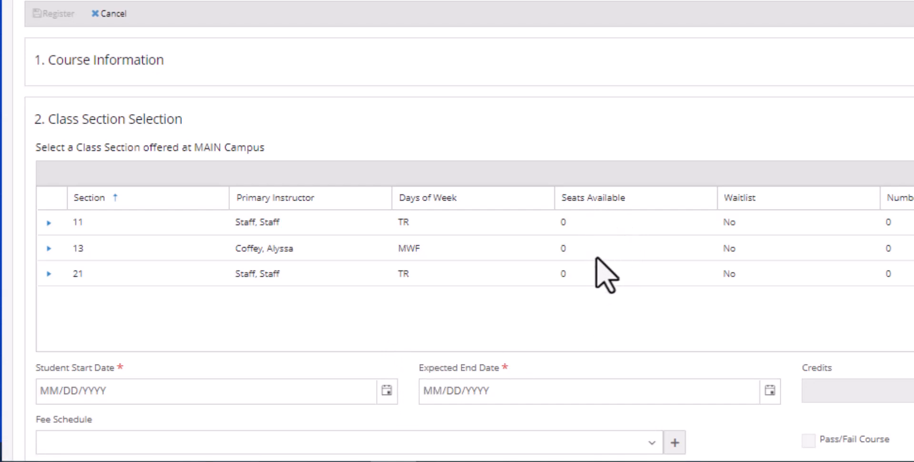
Reopen the registration's course information and change the term to FALL_II_23_8W
click(123, 60)
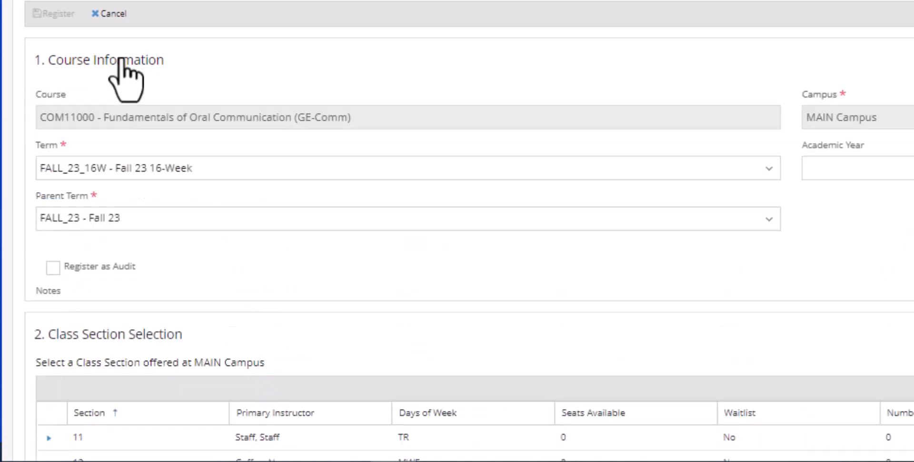
click(132, 176)
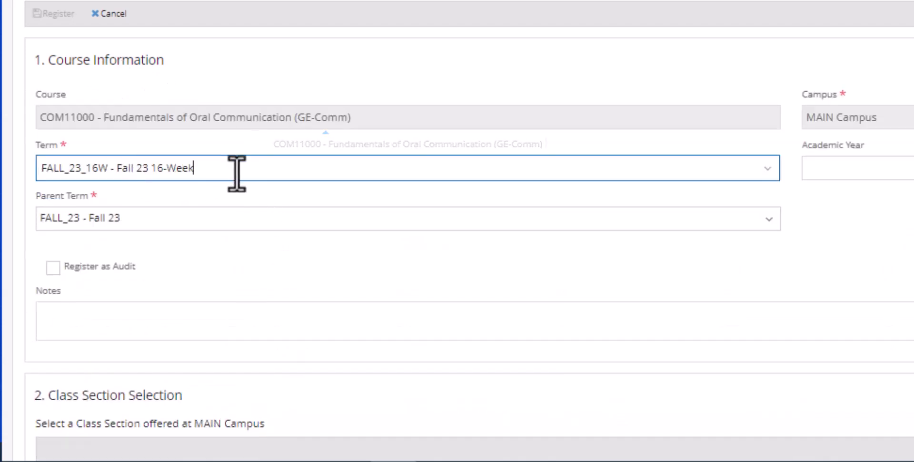
drag(236, 170, 29, 169)
key(BackSpace)
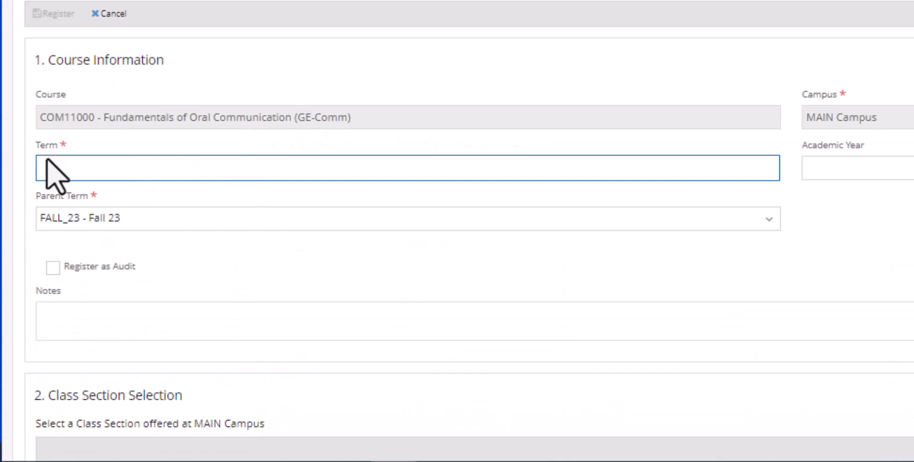
text(23)
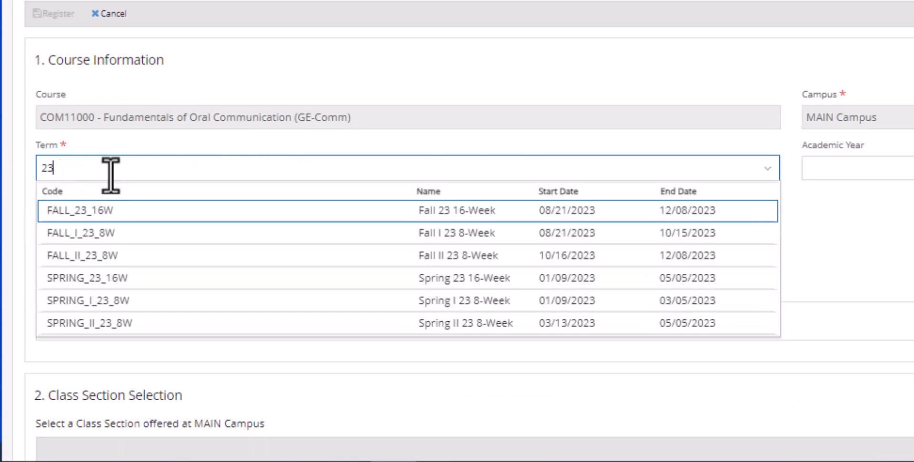
click(128, 251)
Choose class section OL22 for COM11000 and register the student in it
scroll(595, 231, down, 3)
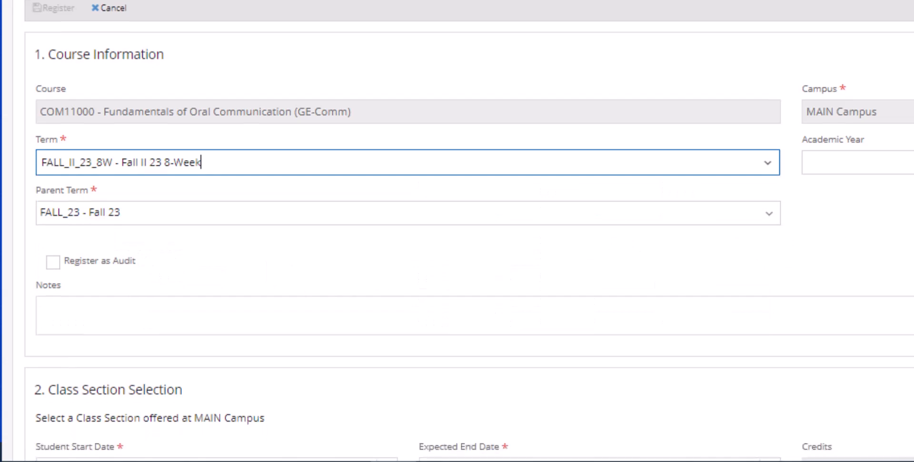
scroll(765, 249, down, 4)
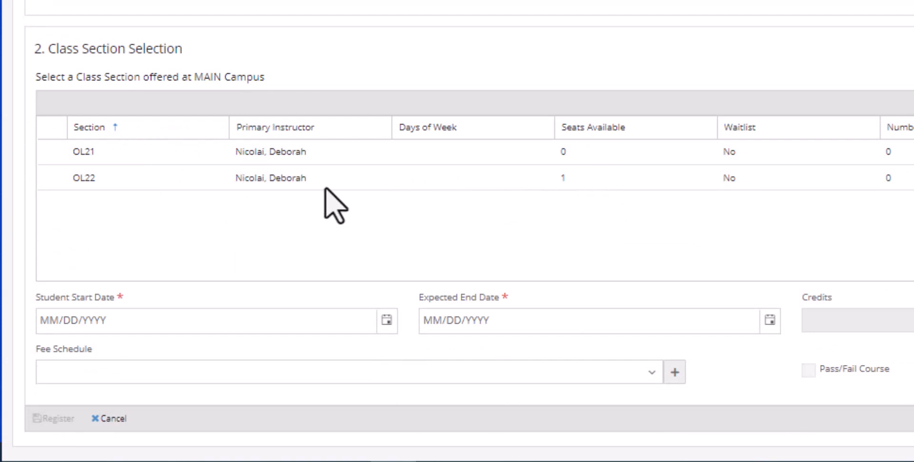
click(287, 181)
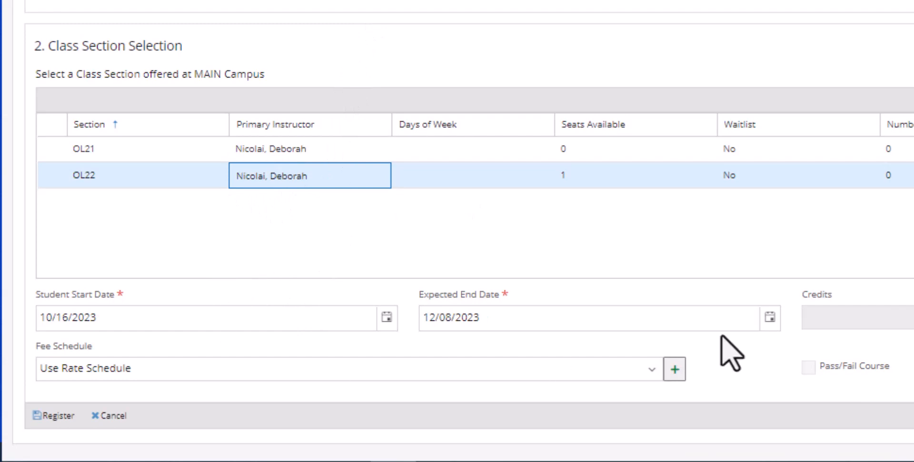
click(57, 417)
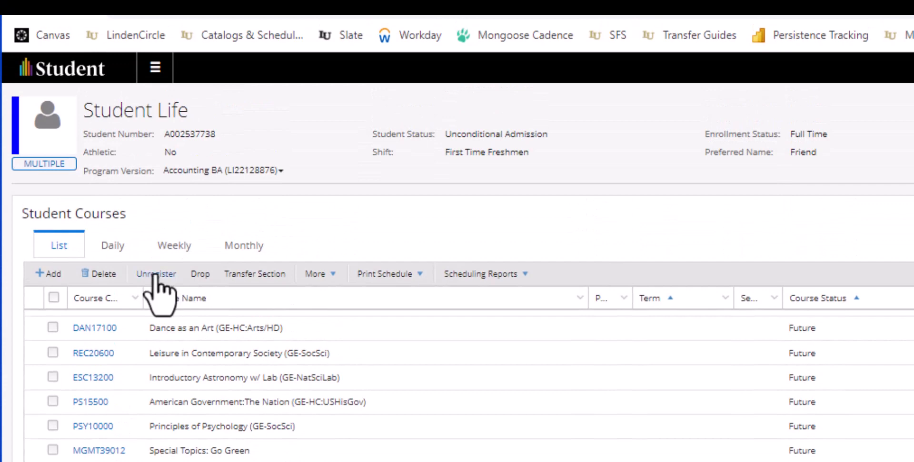
Unregister the student from the COM11000 class section
click(157, 250)
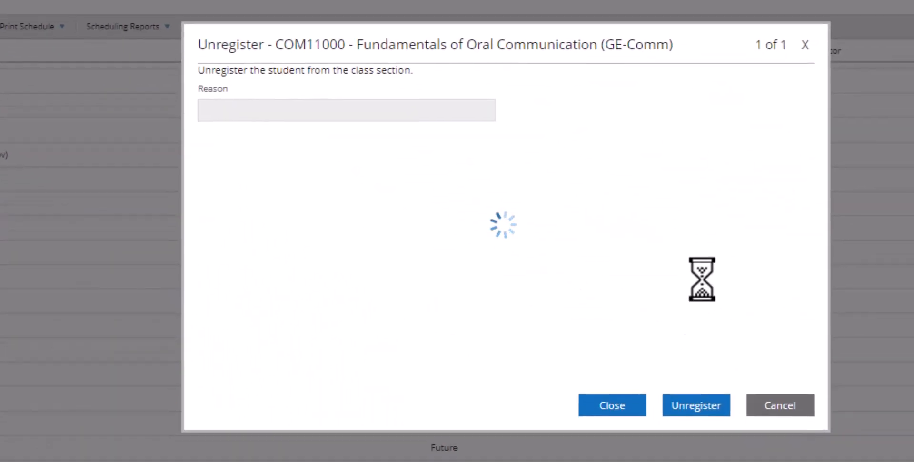
click(692, 402)
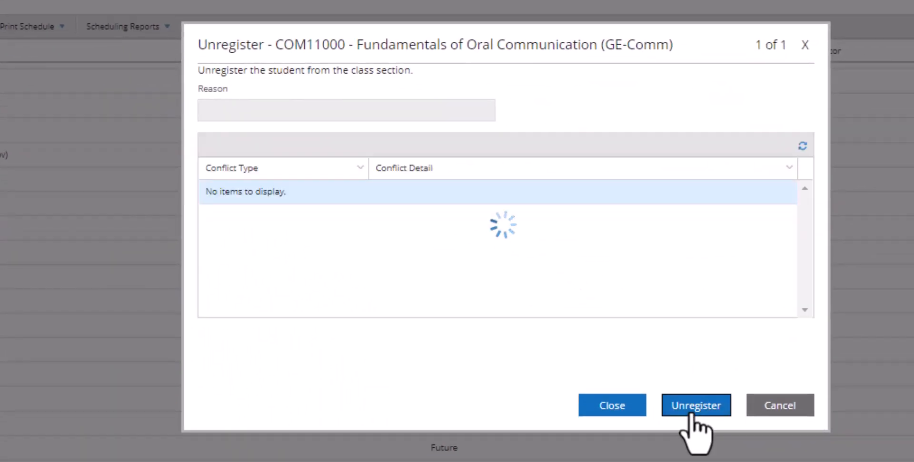